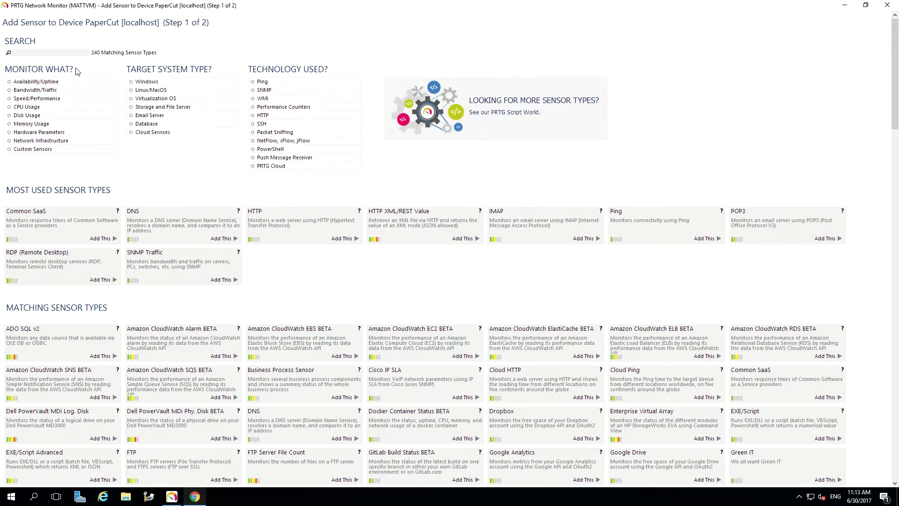
Add an HTTP XML/REST Value sensor, found by searching 'xml', and name it 'PaperCut CPU Usage'
click(64, 53)
text(xml)
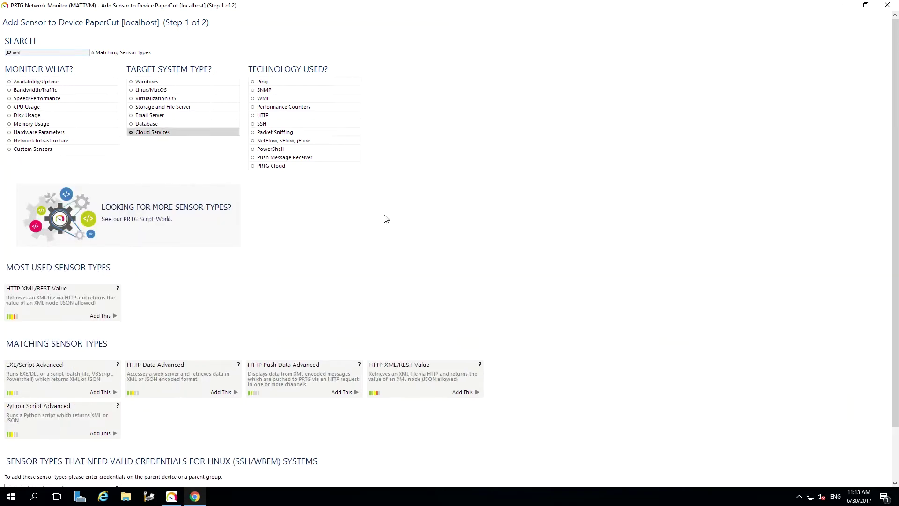
click(416, 388)
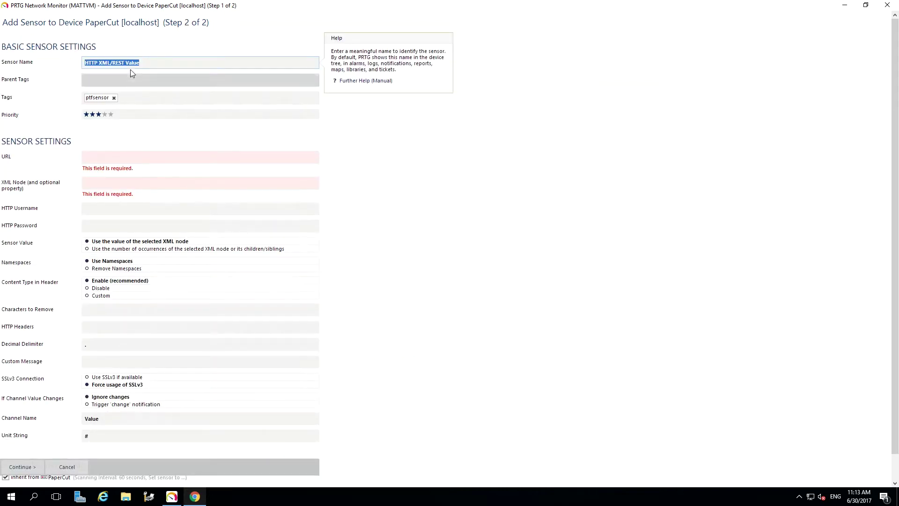
text(PaperCu)
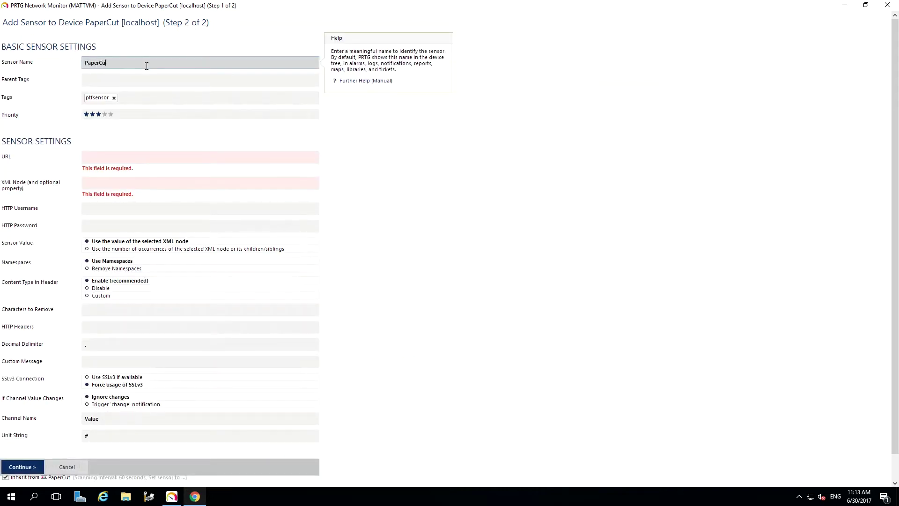
text(t CPI)
text( Usage)
click(148, 156)
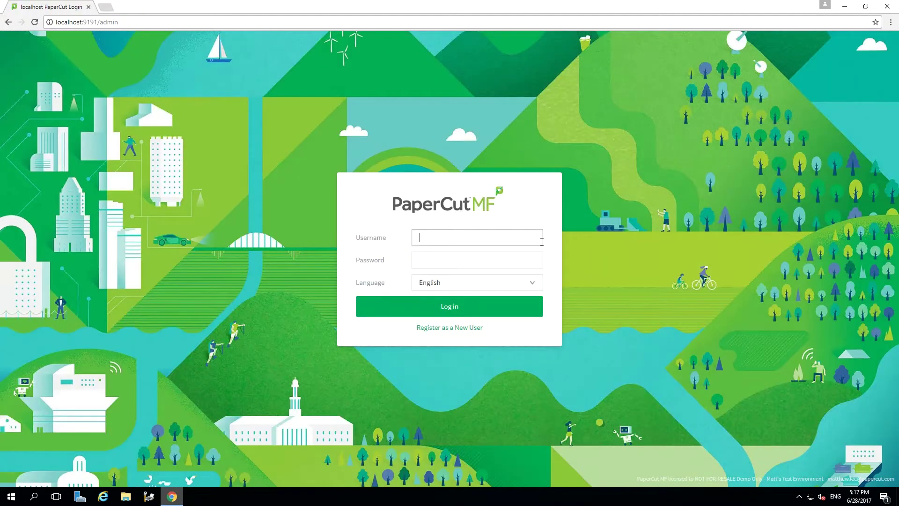
Sign in to the PaperCut MF admin console with the admin account and its password
text(admin)
key(Tab)
text(•••••••••)
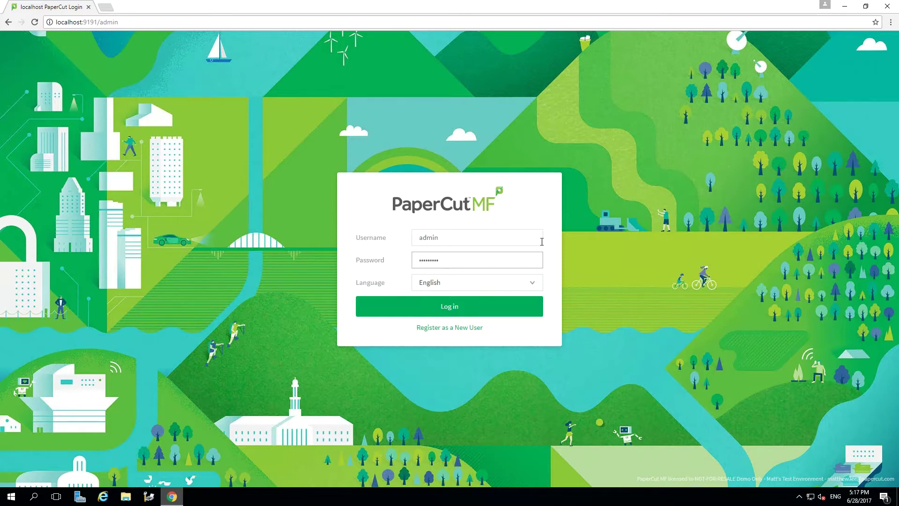
key(Return)
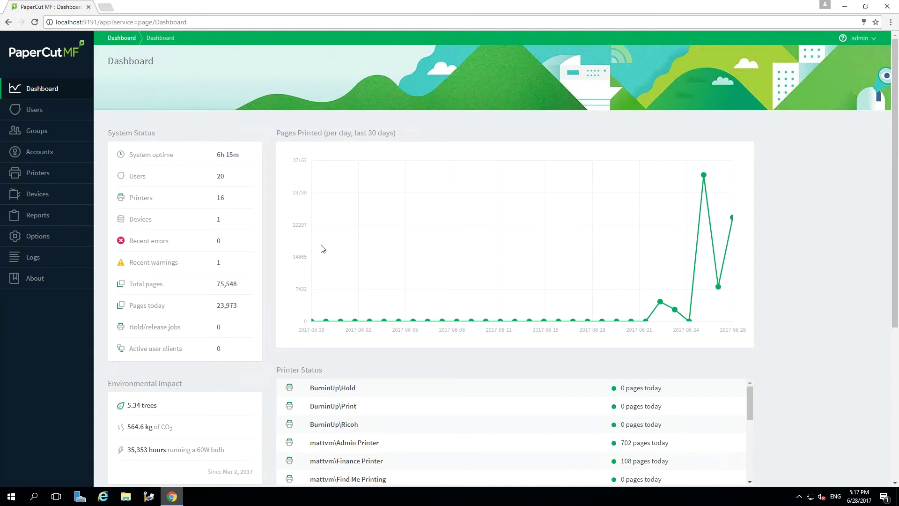
Go to Options > Advanced and scroll down to the System Health Monitoring section
click(66, 242)
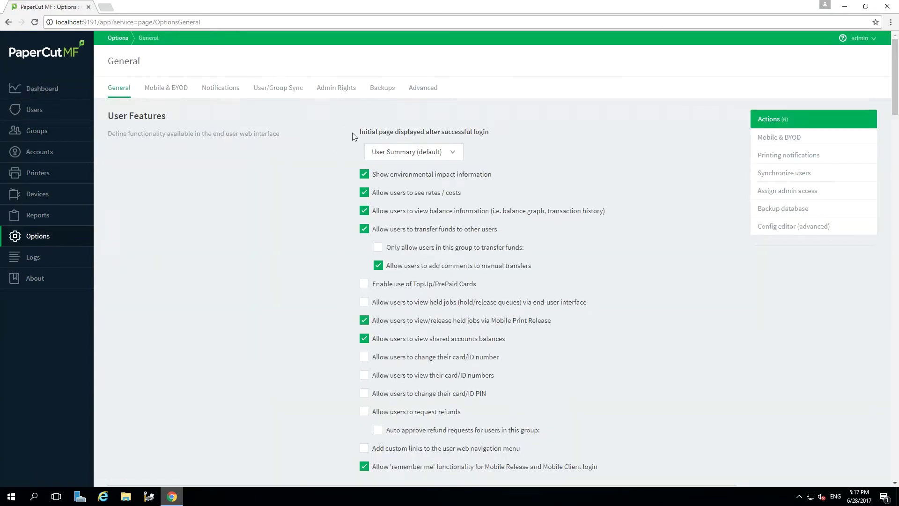
click(430, 95)
scroll(796, 299, down, 5)
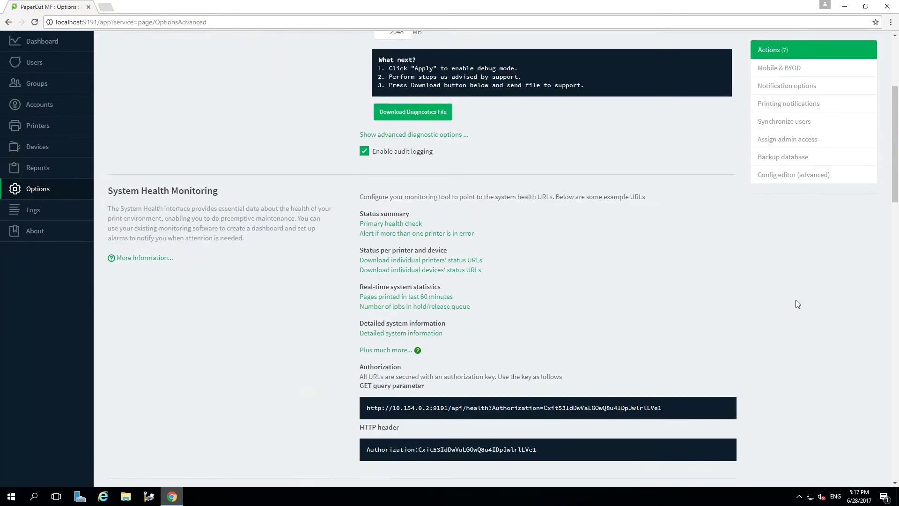
scroll(797, 304, down, 1)
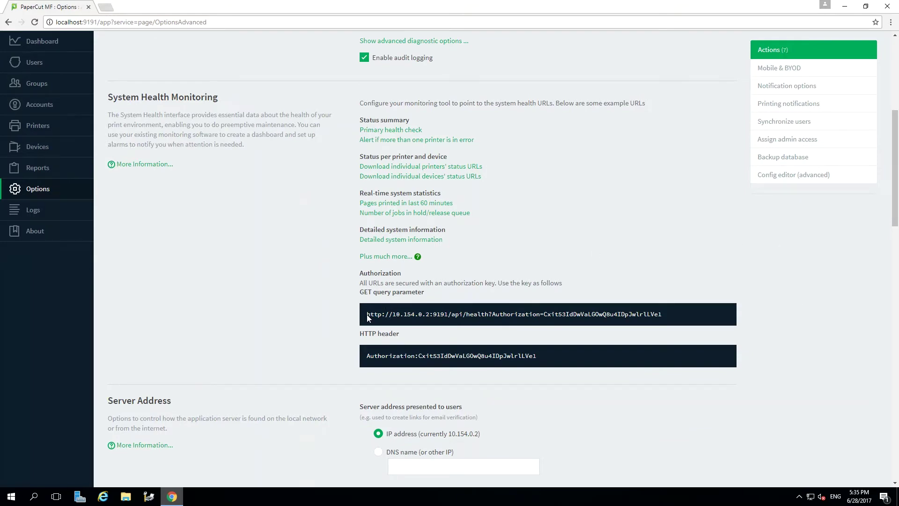
Copy the health check GET query URL and load it in a new browser tab
drag(367, 314, 668, 315)
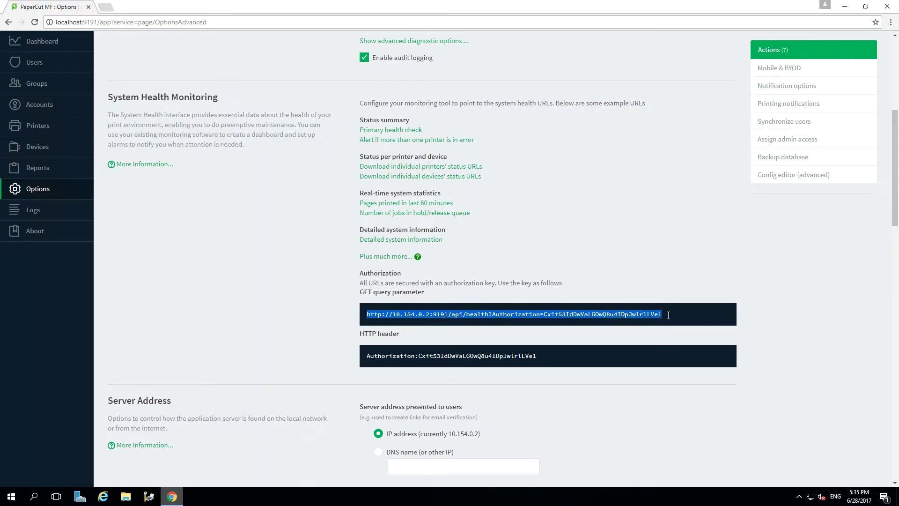
right_click(650, 317)
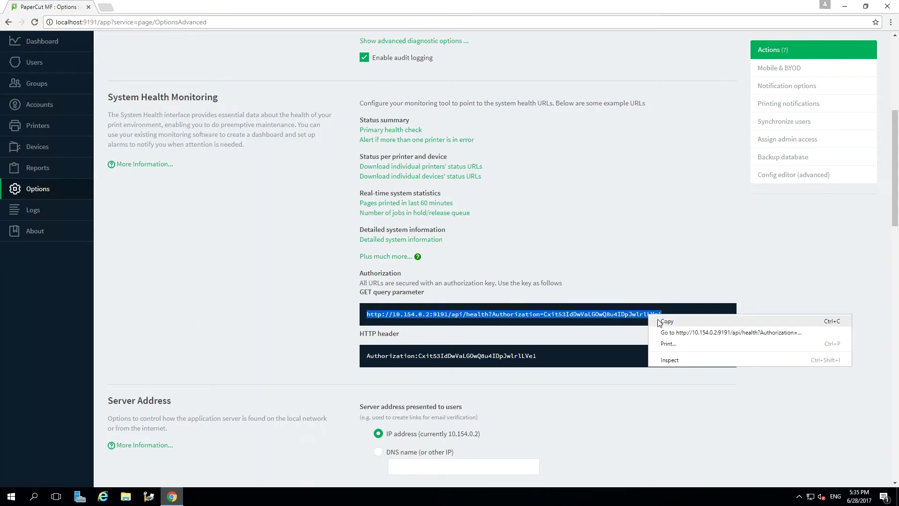
click(659, 322)
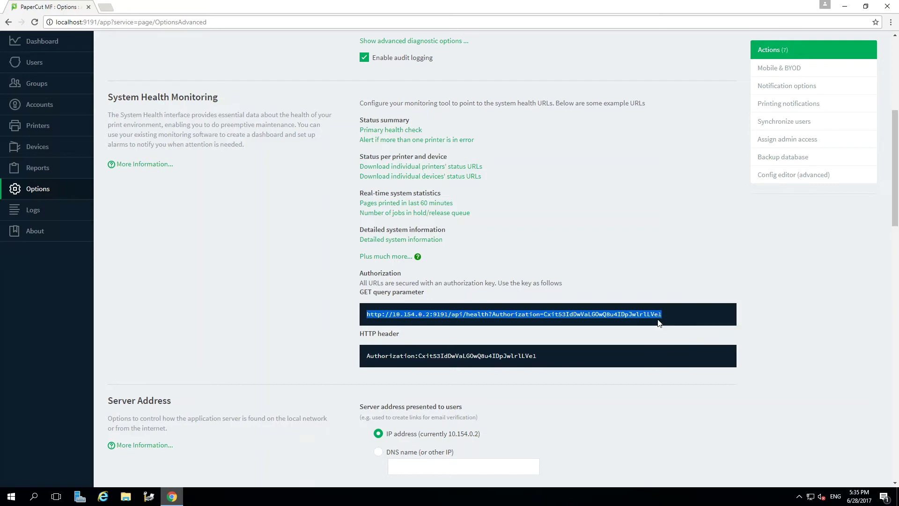
click(107, 8)
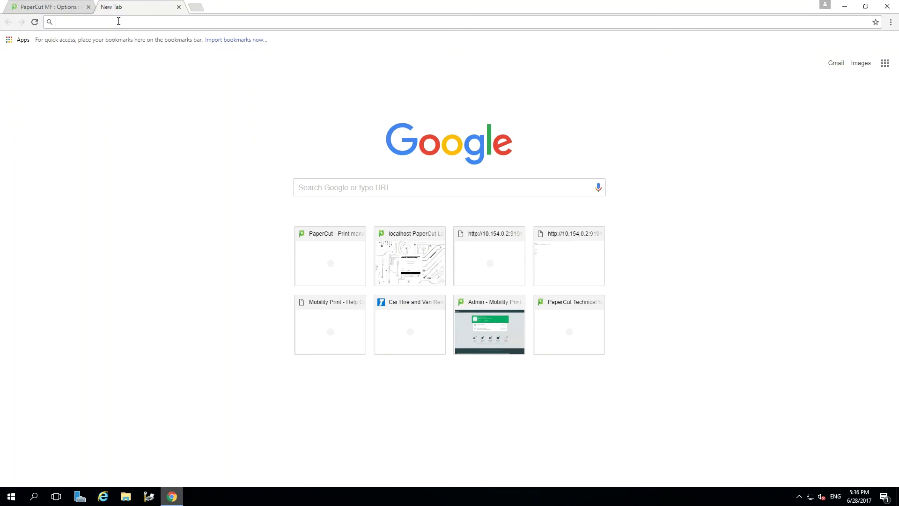
right_click(118, 21)
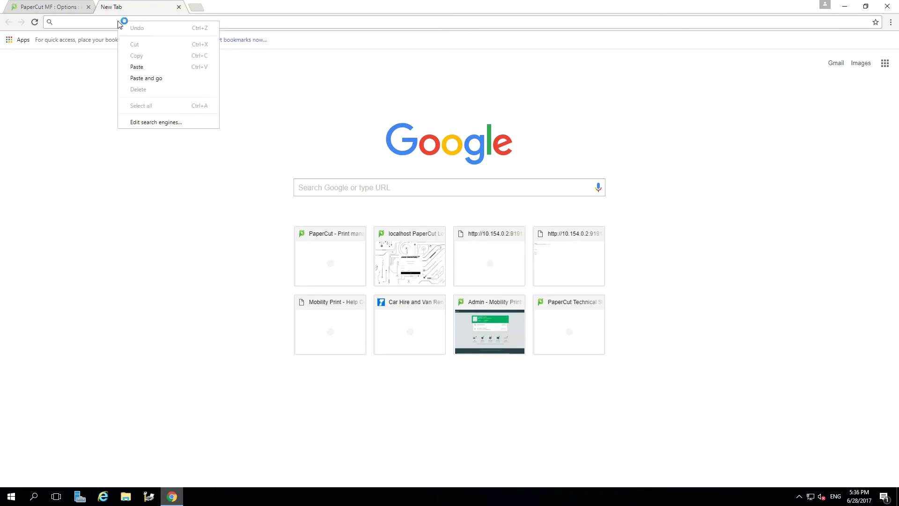
click(155, 79)
Copy the loaded health API page's full address from the address bar
click(189, 23)
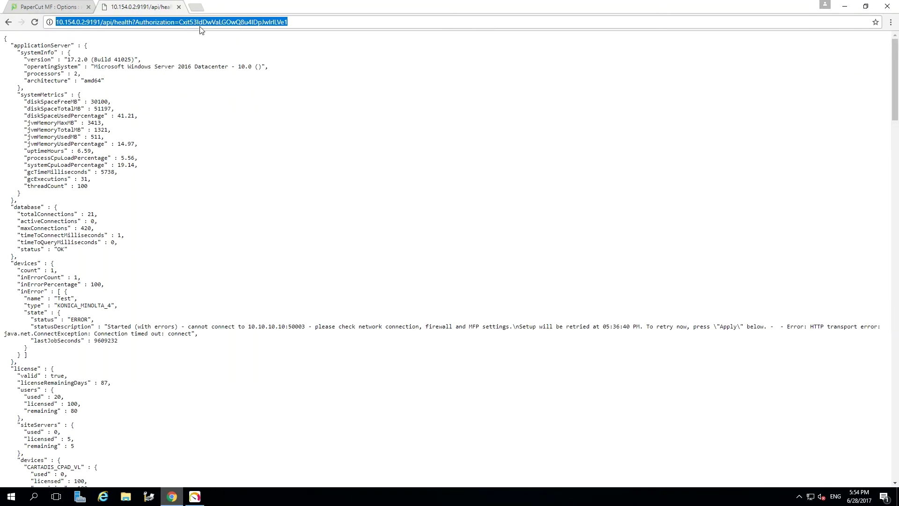
right_click(202, 21)
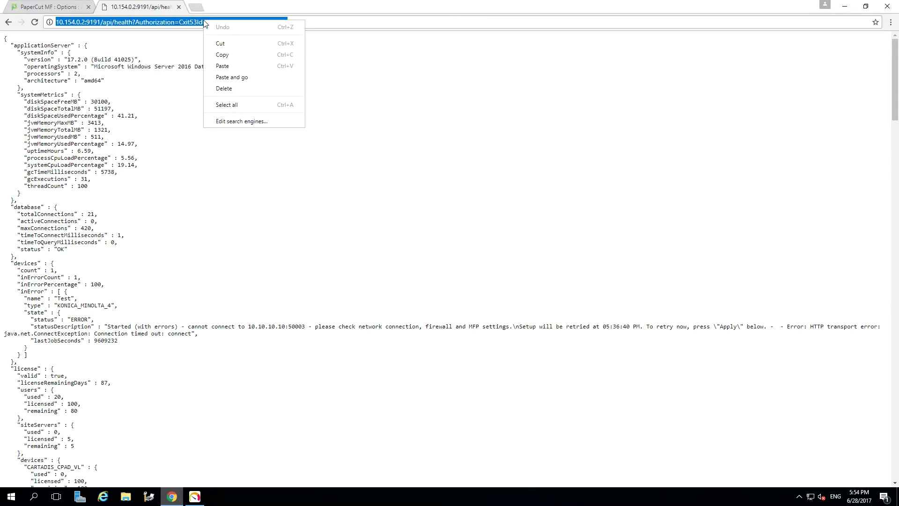
click(232, 54)
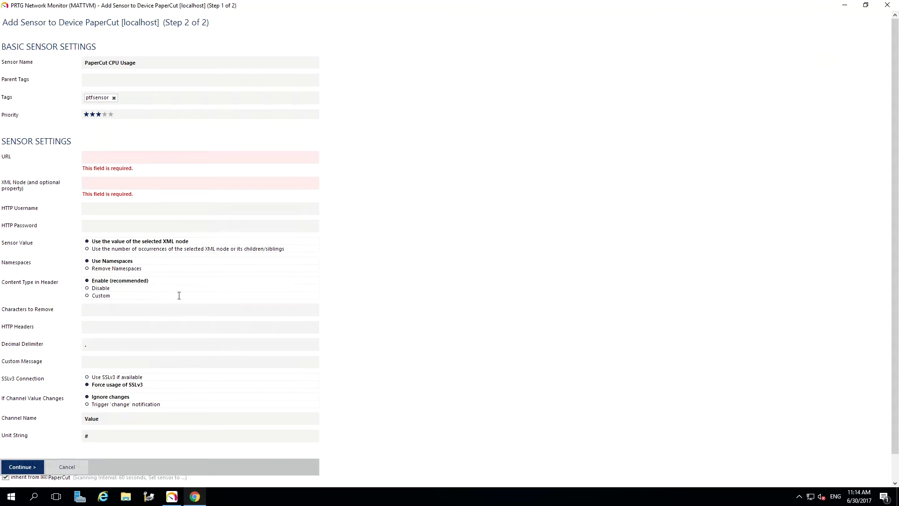
Paste the PaperCut health API URL into the sensor's URL field, then return to the JSON tab
click(141, 158)
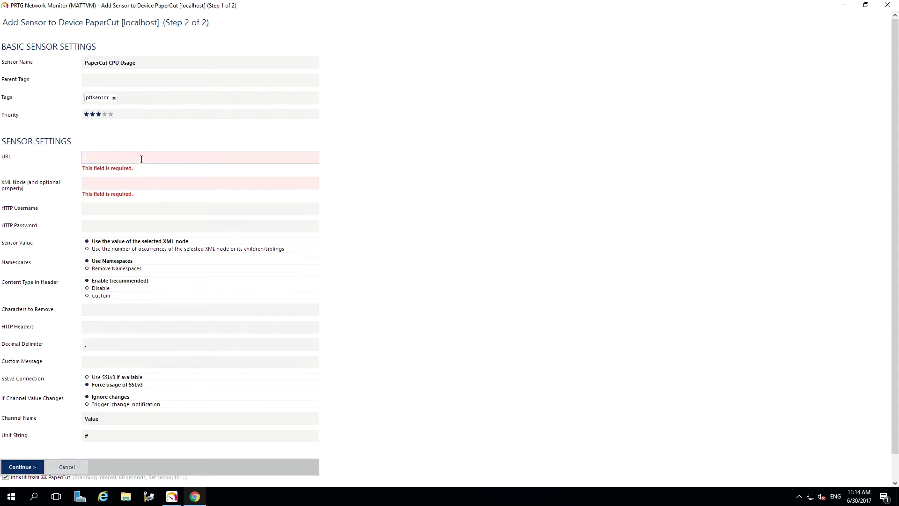
right_click(142, 160)
click(174, 209)
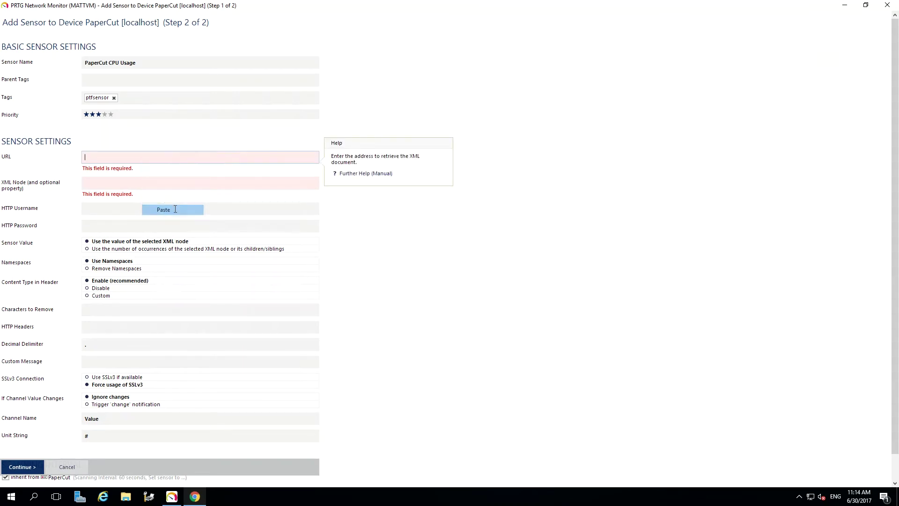
click(162, 182)
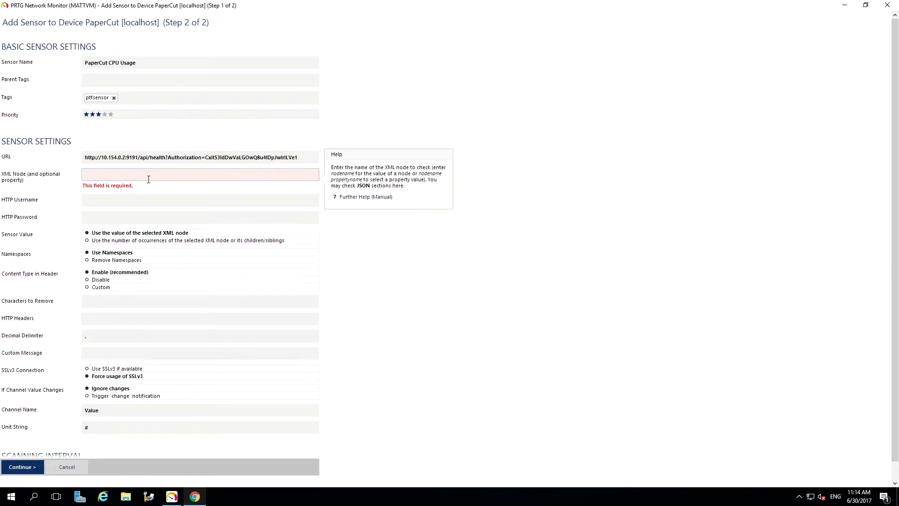
click(195, 496)
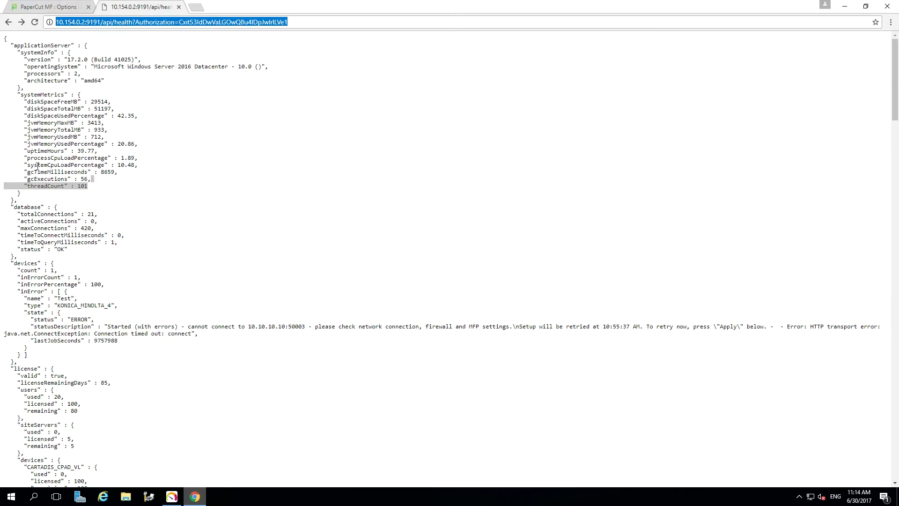
Copy the systemCpuLoadPercentage key from the JSON and return to PRTG's empty XML Node field
drag(28, 164, 104, 164)
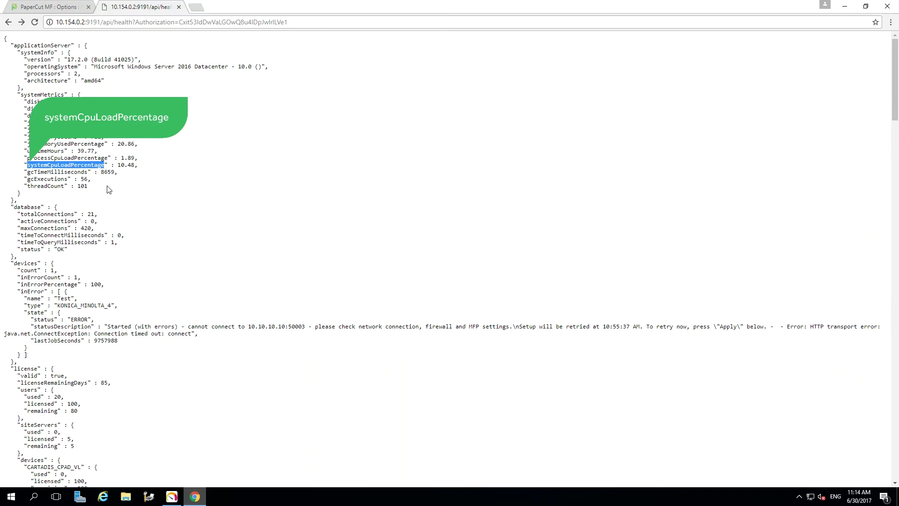
right_click(96, 166)
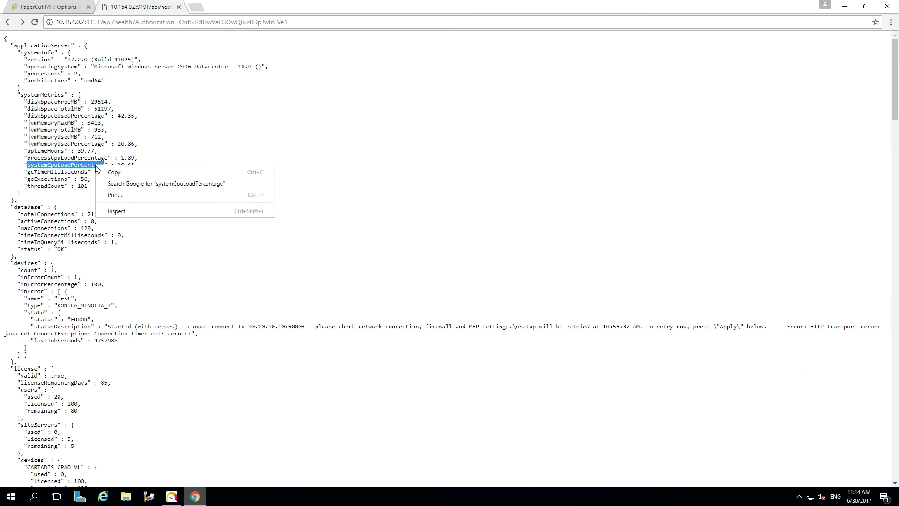
click(114, 172)
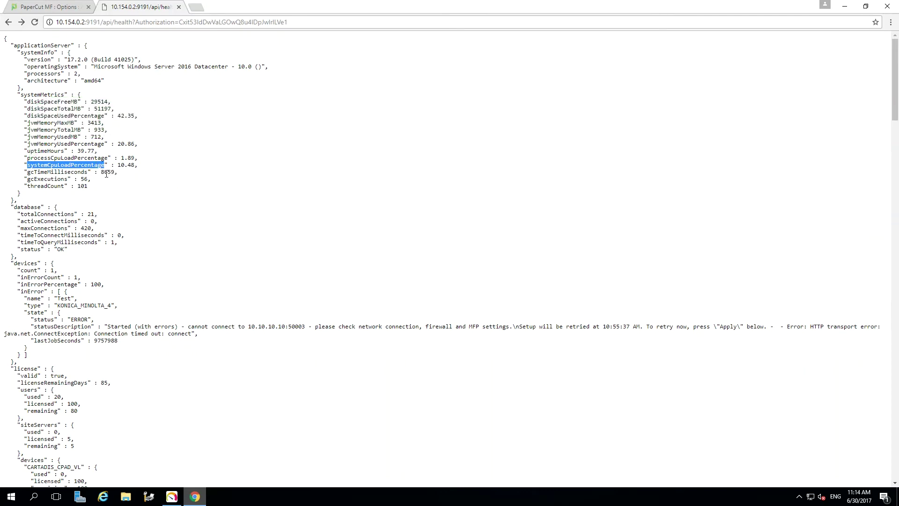
click(172, 496)
click(106, 174)
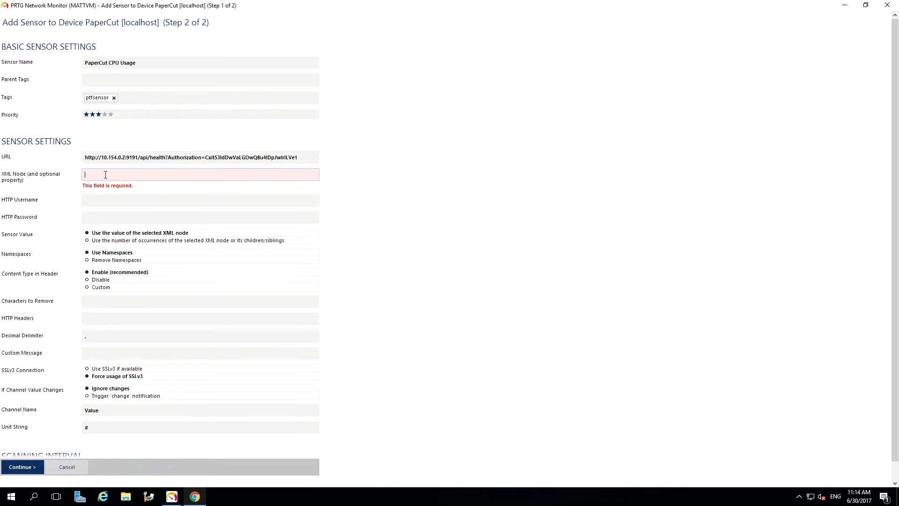
Paste systemCpuLoadPercentage as the XML Node and create the sensor
right_click(105, 175)
click(127, 225)
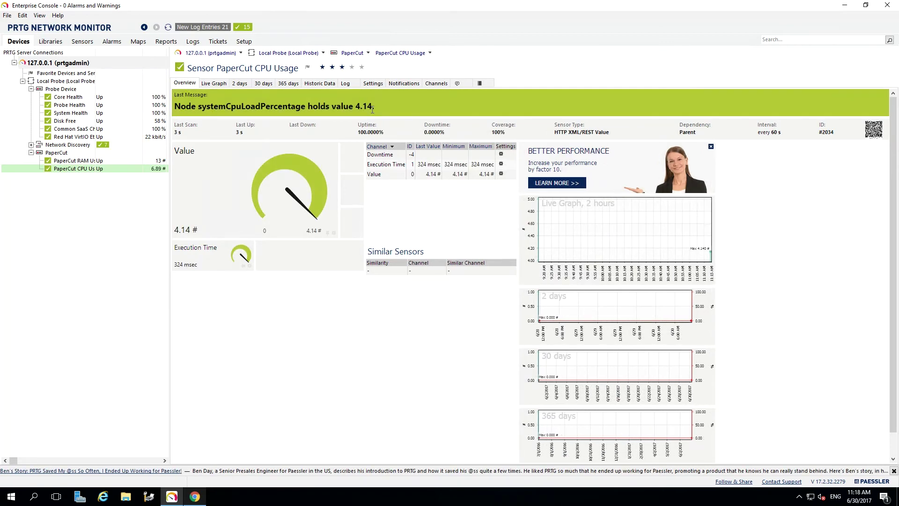
Enable limits on the Value channel: upper error 90, upper warning 80, lower warning and lower error 0
click(394, 176)
scroll(487, 304, down, 2)
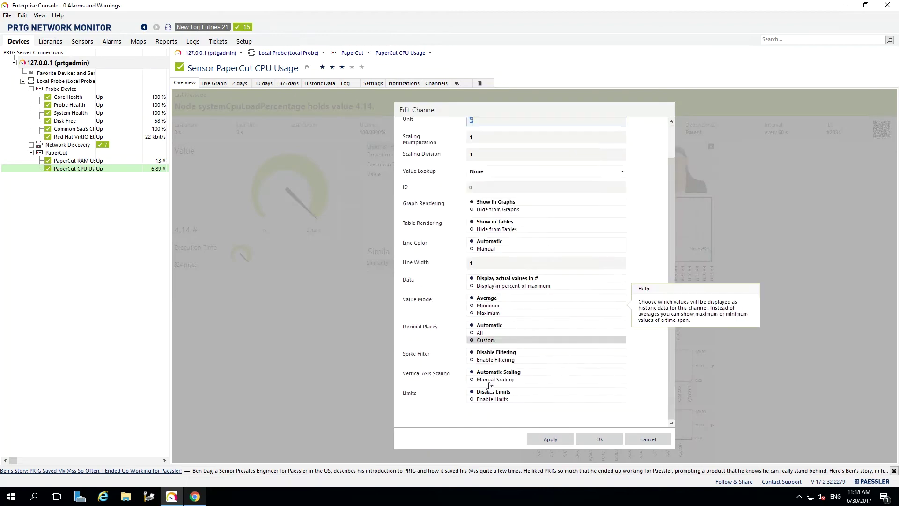
click(485, 399)
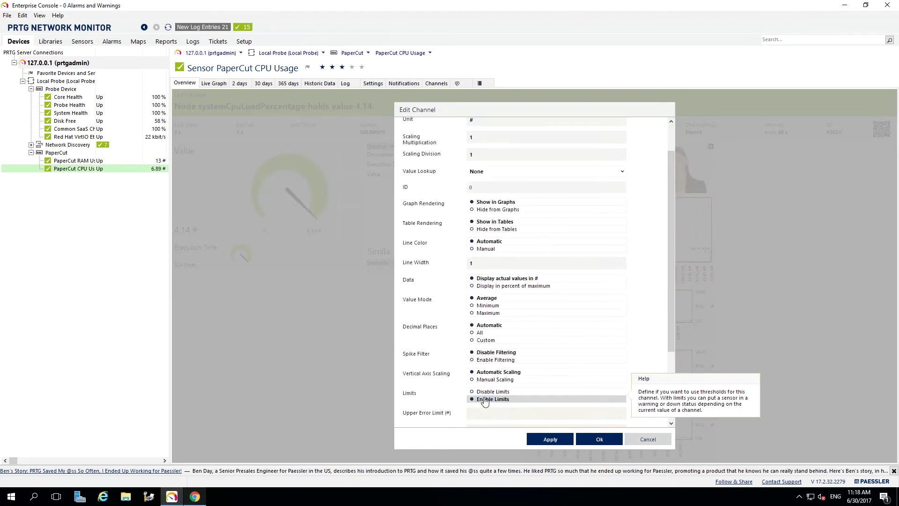
scroll(482, 396, down, 3)
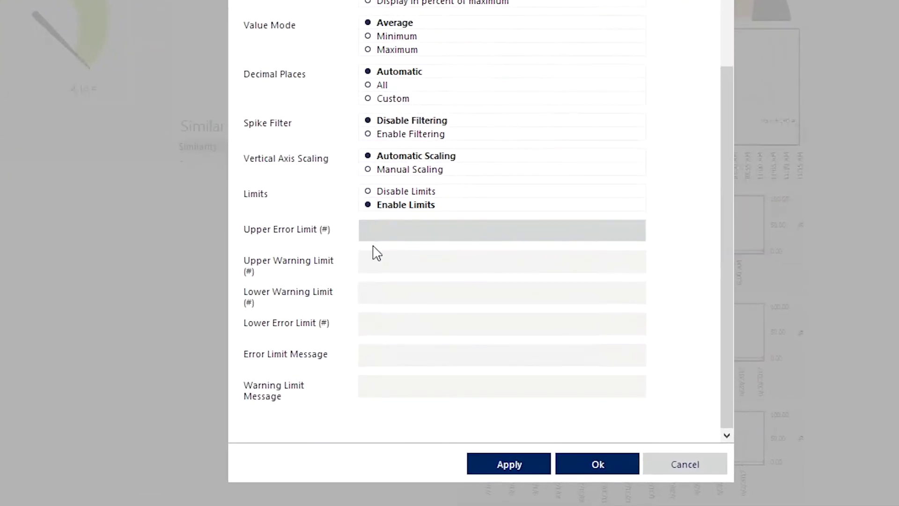
click(376, 233)
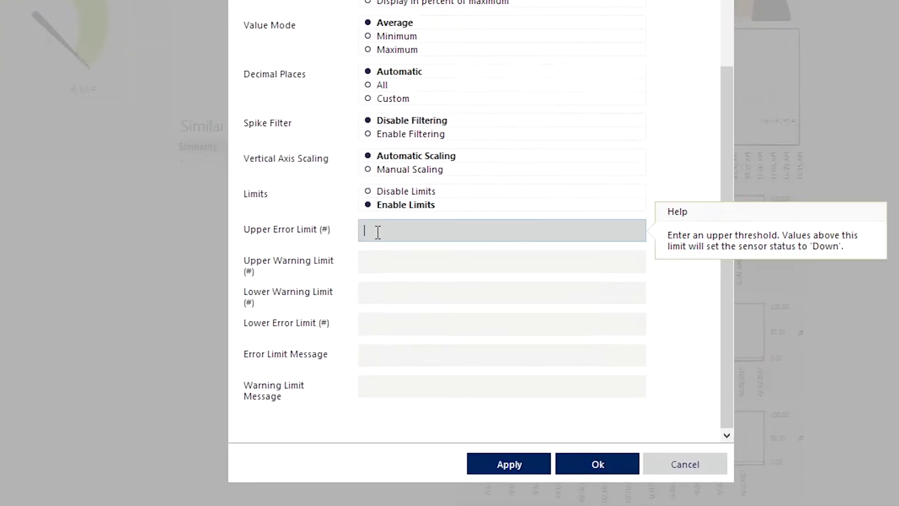
text(90)
click(381, 256)
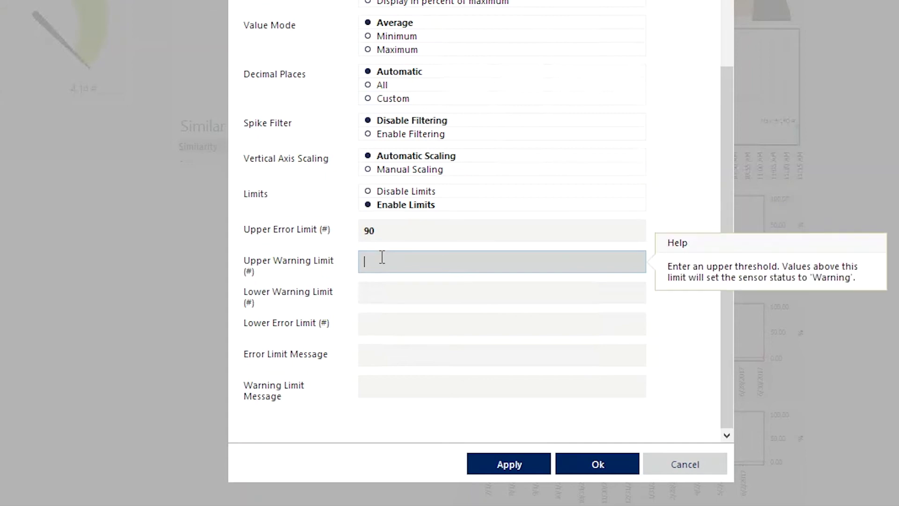
text(80)
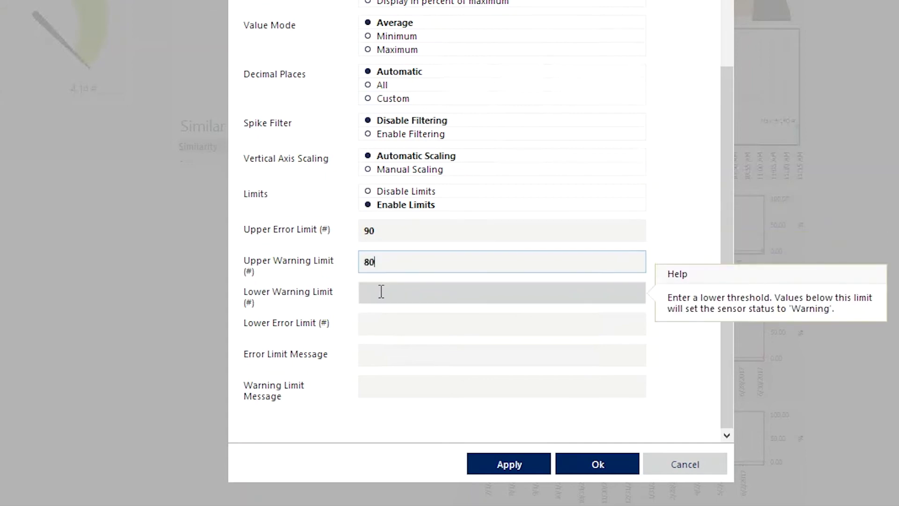
click(381, 291)
text(0)
click(382, 322)
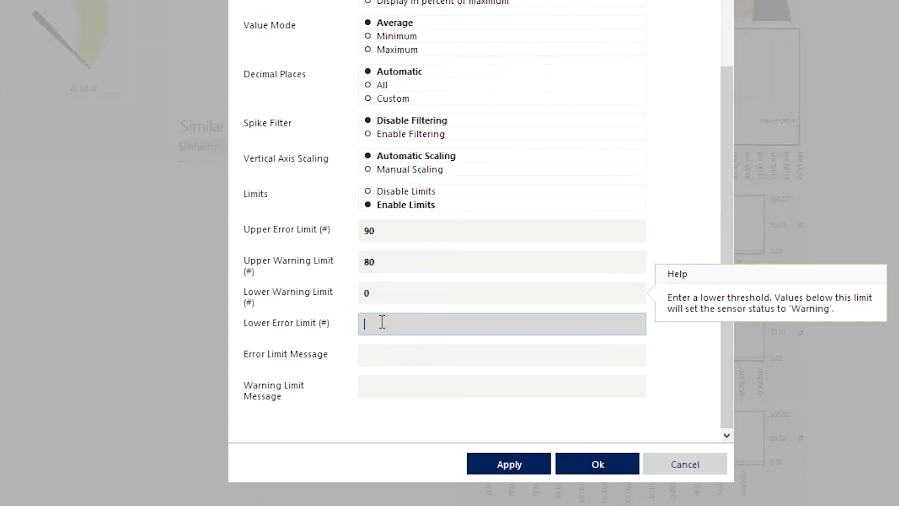
text(0)
Set error message 'Warning! CPU is at 90%' and warning message 'Warning! CPU is at a high level of 80%'
click(382, 355)
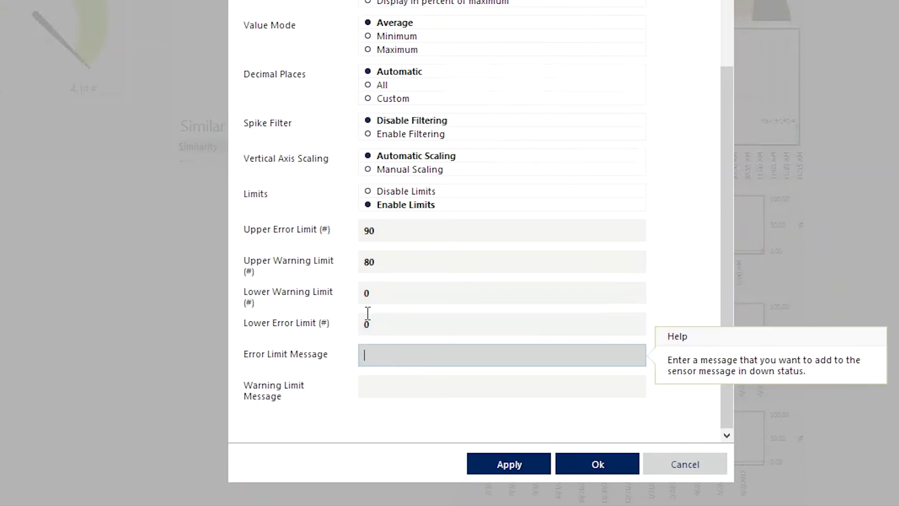
text(Warning)
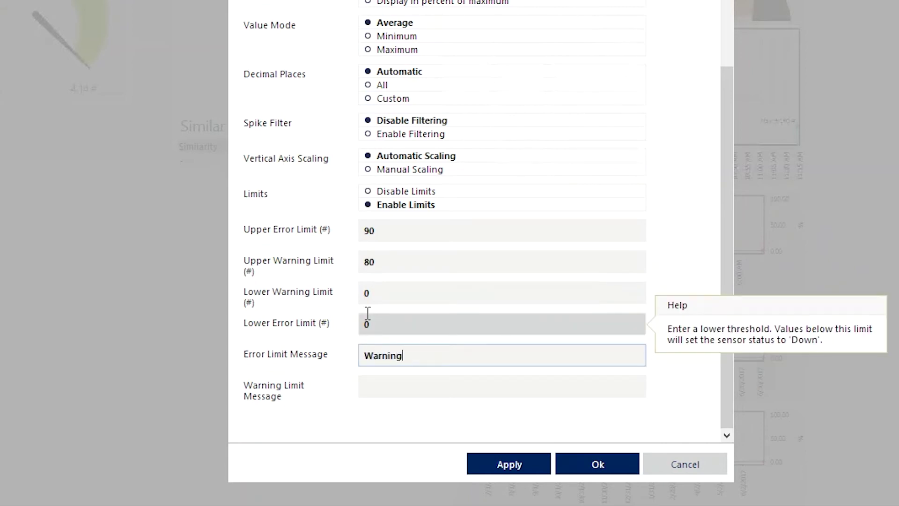
text(.)
text(! CP)
text(U is at)
text( 90%)
key(Tab)
text(Warning! CPU is at)
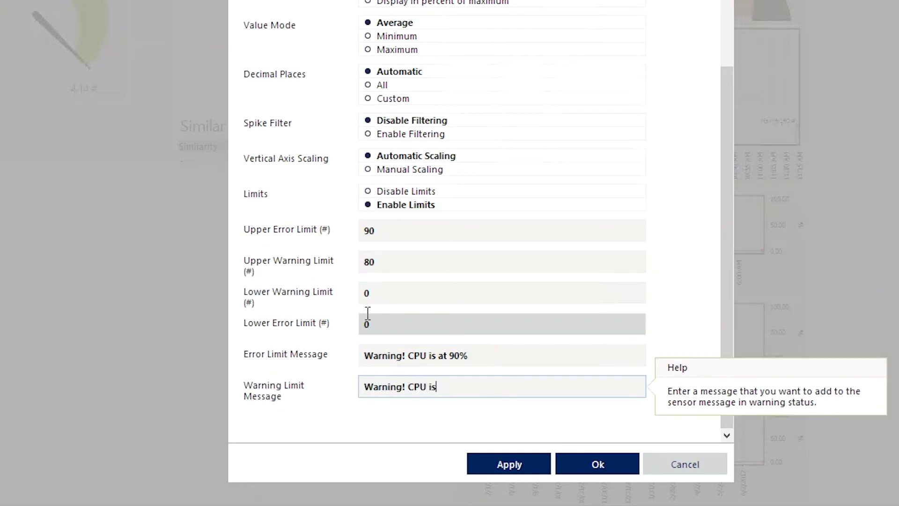
text( a high level of 80%)
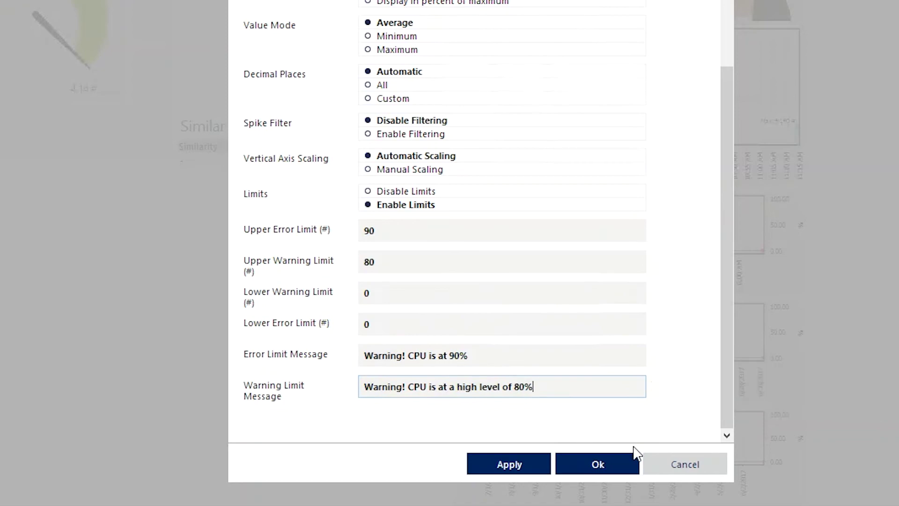
Save the channel limits and go to the sensor's notification triggers
click(623, 467)
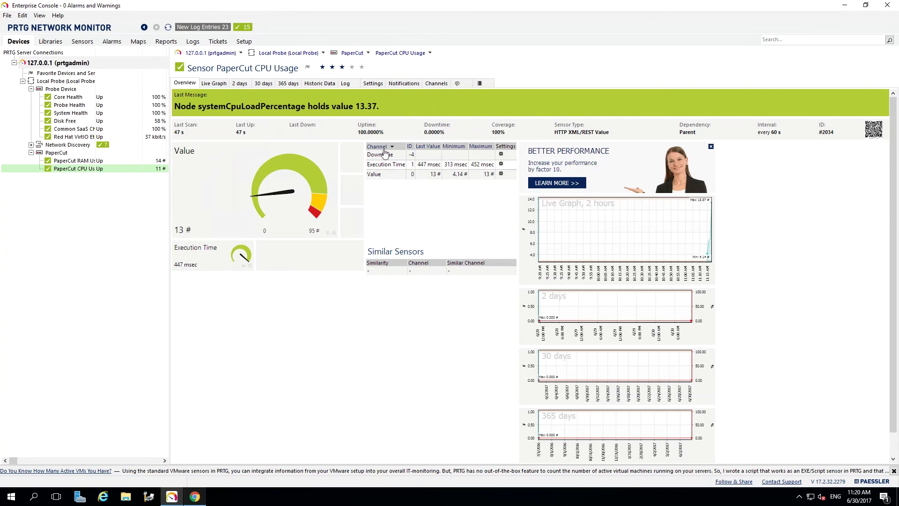
click(405, 84)
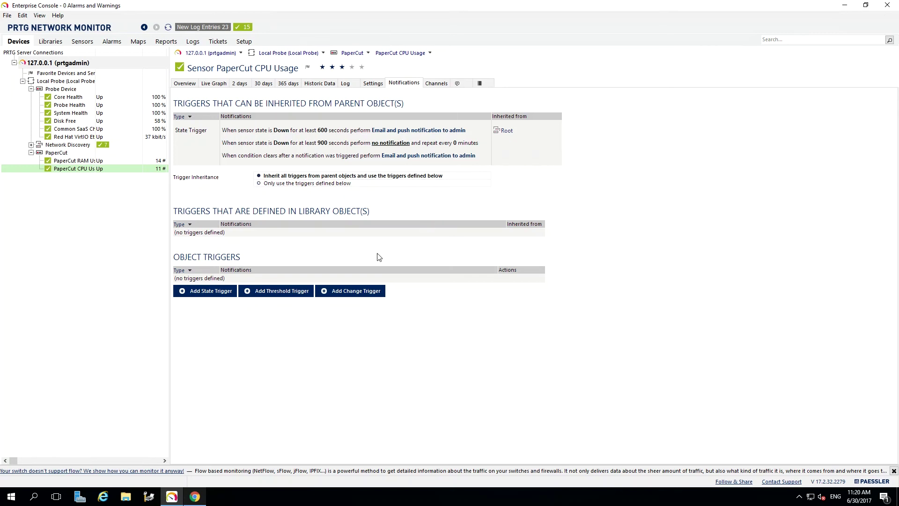
Add a threshold trigger: Value above 80 for 600 seconds sends Email and push notification to admin
click(283, 292)
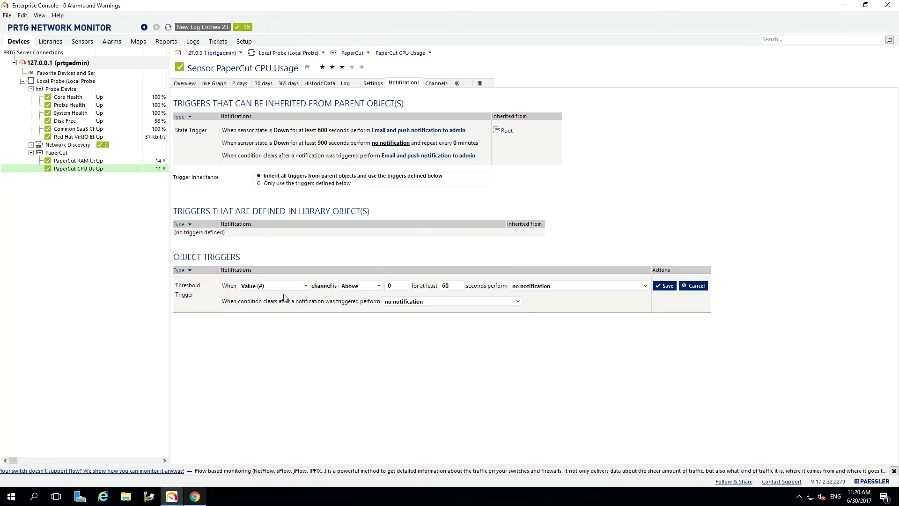
double_click(398, 287)
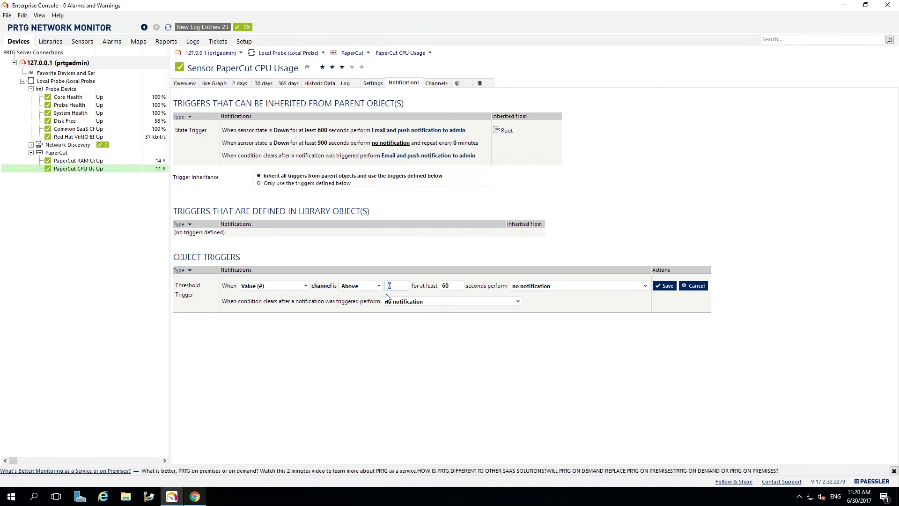
text(80)
click(580, 284)
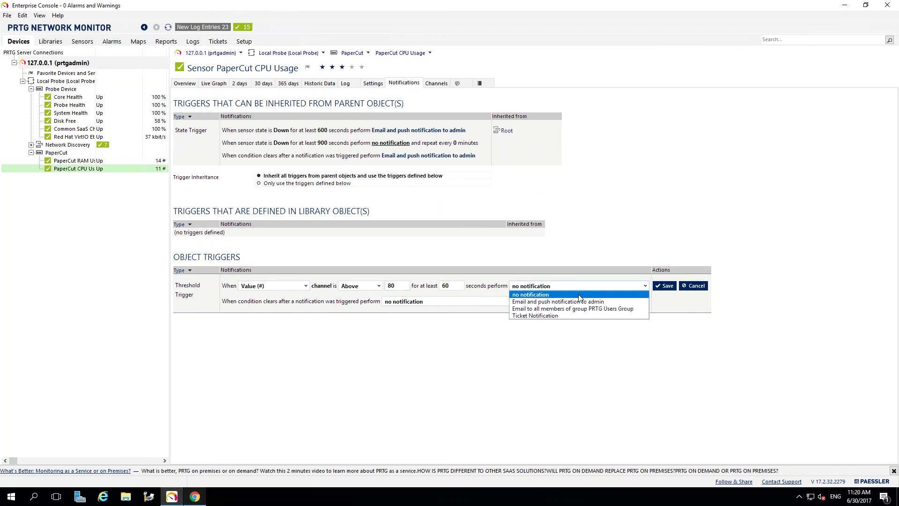
click(580, 302)
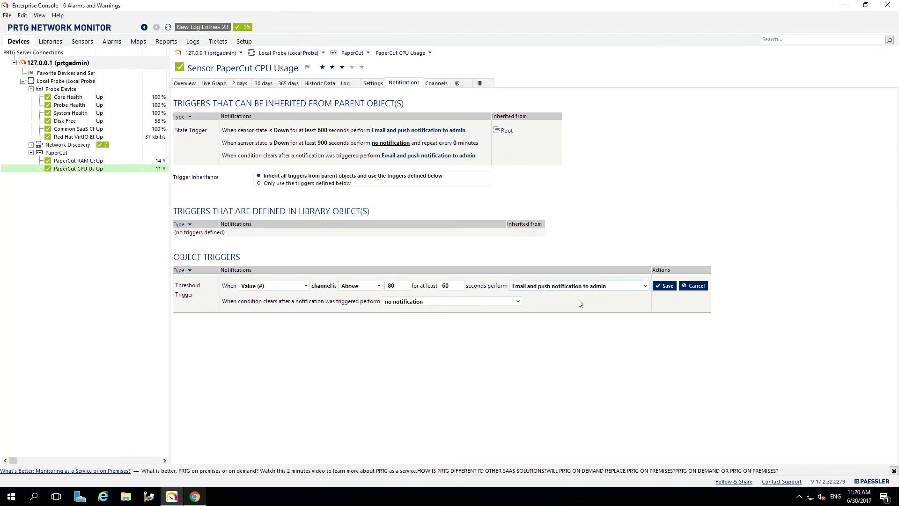
click(453, 287)
text(0)
click(664, 286)
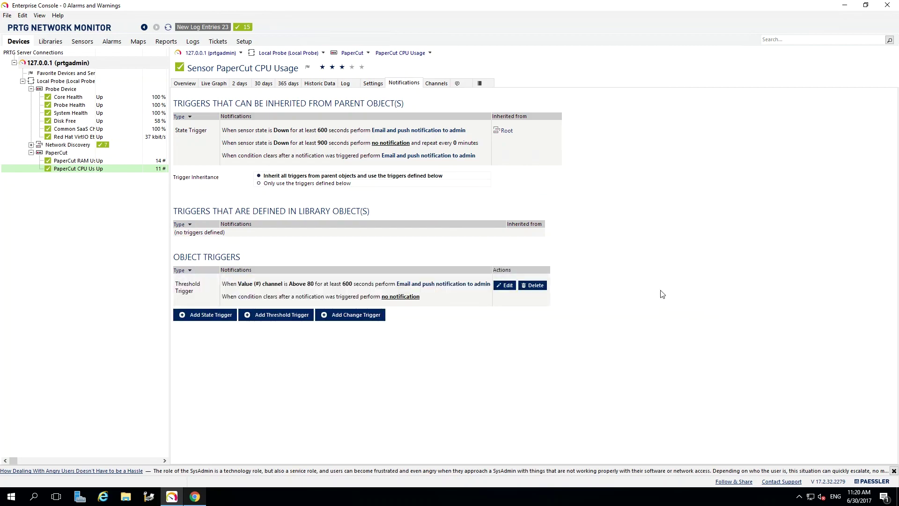